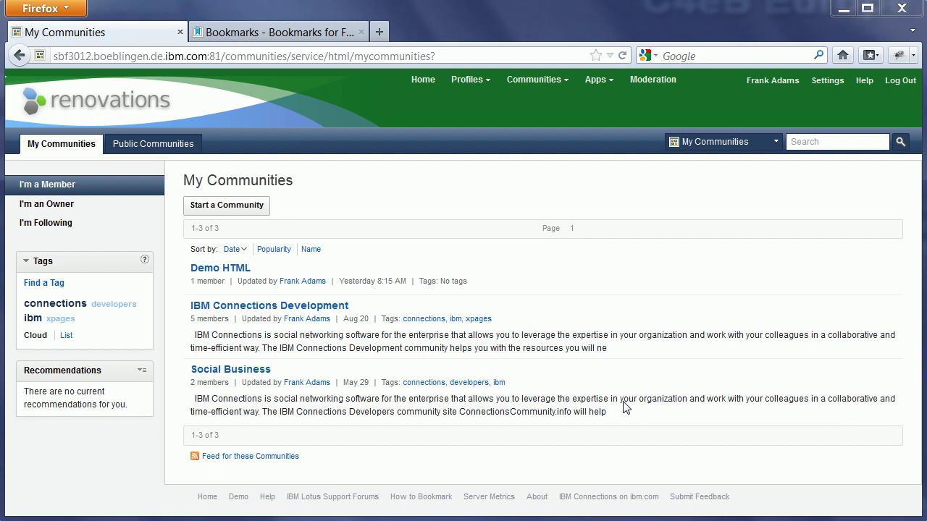
Step: Create a new community named 'Demo XPages'
click(255, 211)
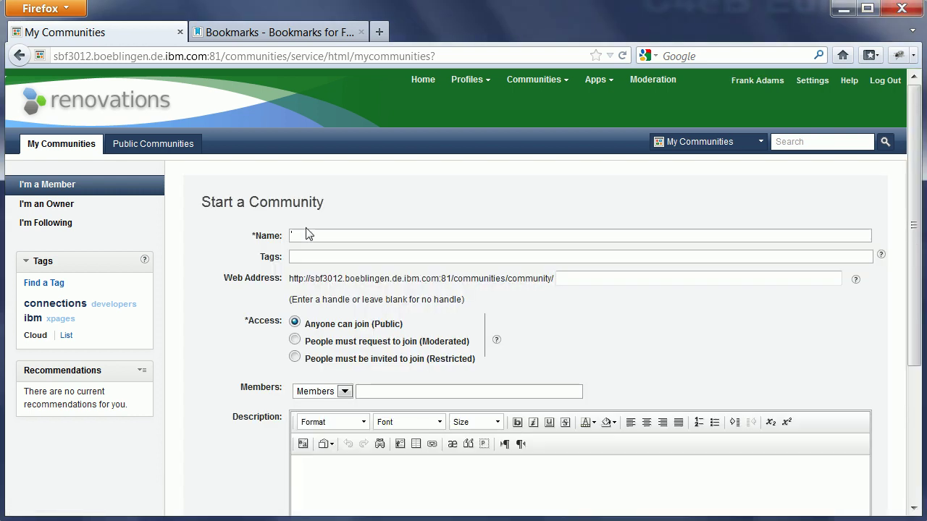
click(312, 234)
click(313, 252)
scroll(224, 362, down, 4)
click(219, 499)
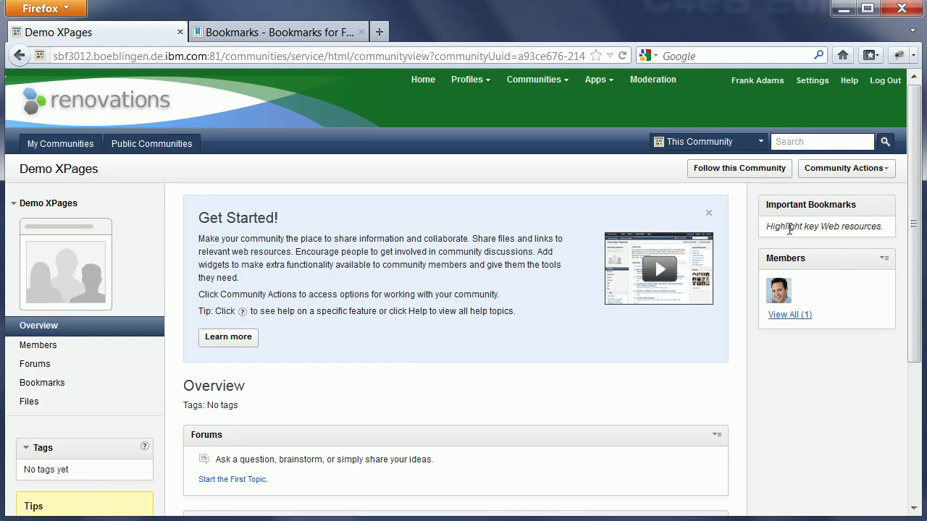
Step: Add an XPages Widget to the community through Community Actions > Customize
click(840, 174)
click(834, 226)
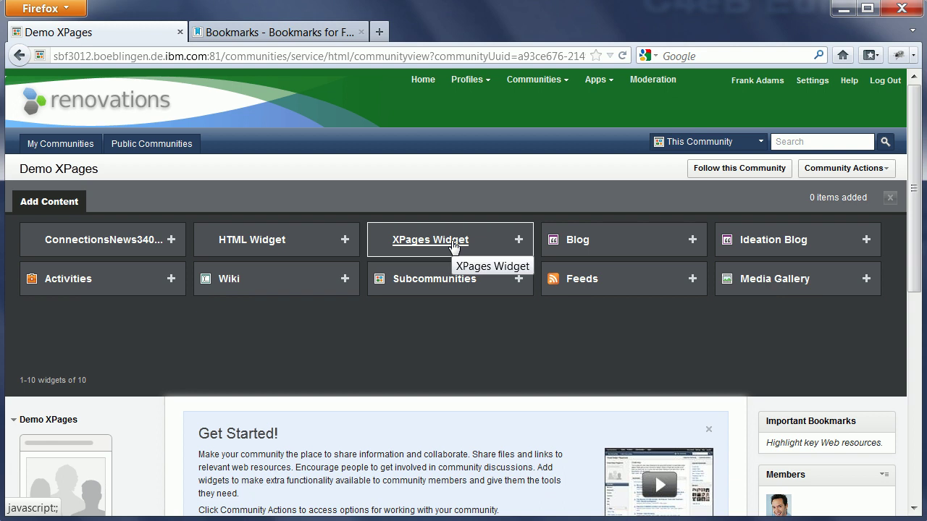
click(453, 247)
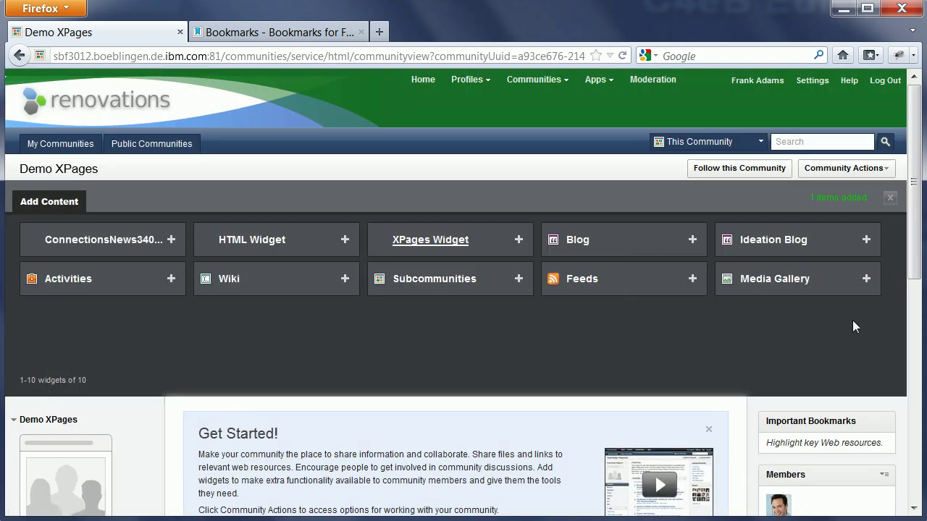
Step: Close the Add Content panel and open the new XPages Widget's empty settings form
click(890, 198)
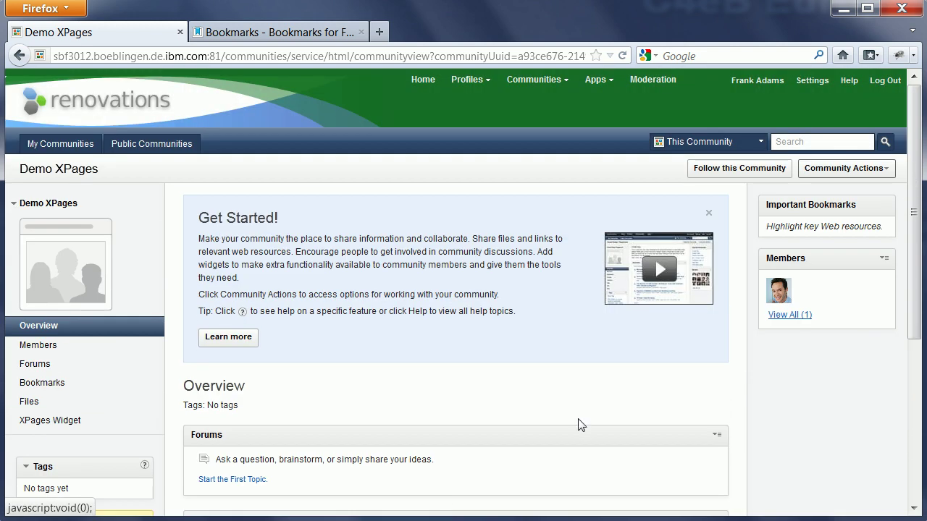
scroll(676, 374, down, 6)
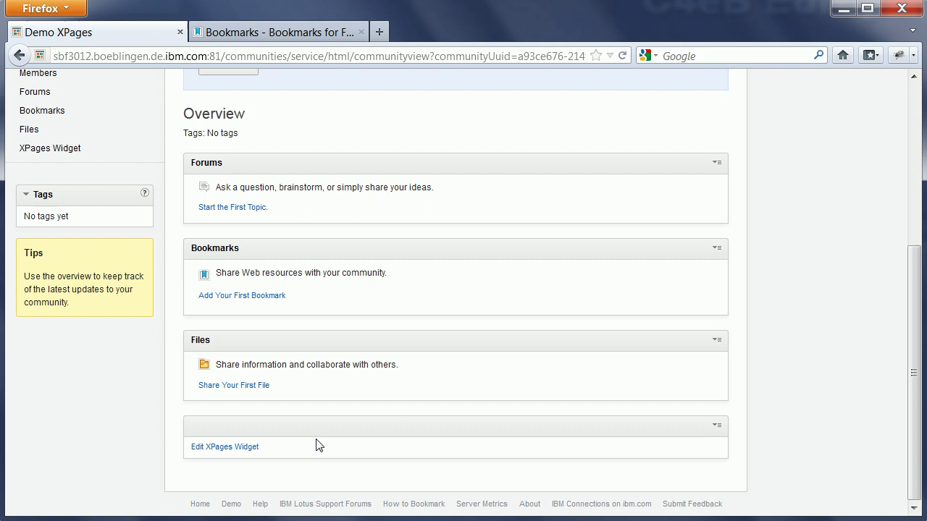
click(214, 449)
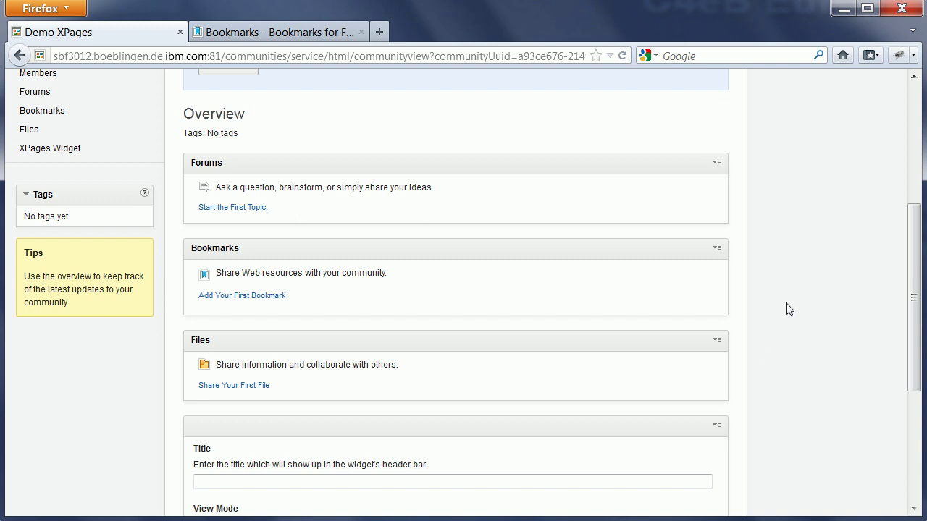
scroll(789, 310, down, 5)
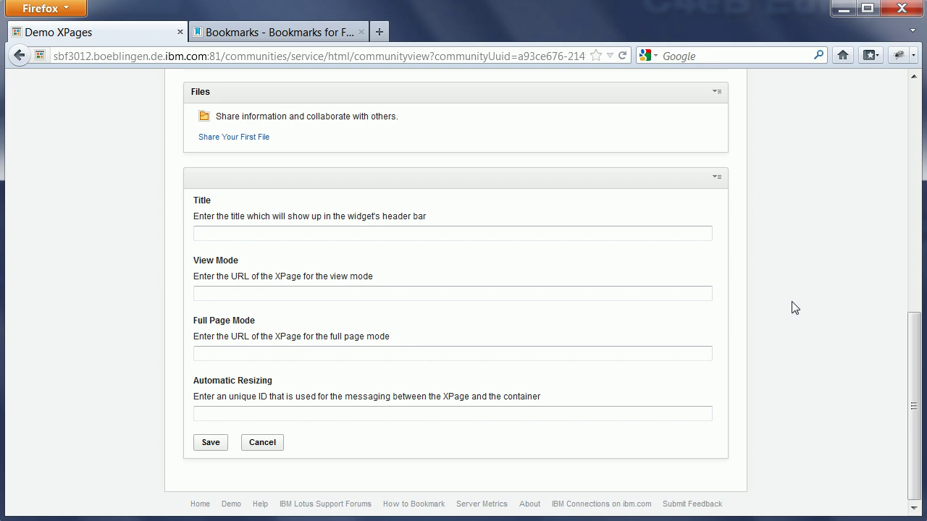
Step: Save the widget as News with News340x385.xsp view, NewsFull.xsp full page and resizing ID news
click(251, 235)
text(News)
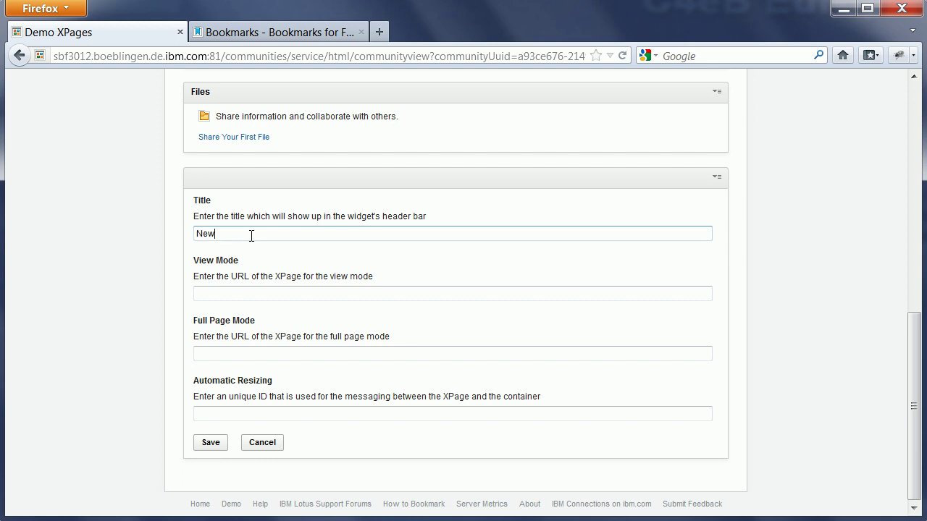
click(258, 293)
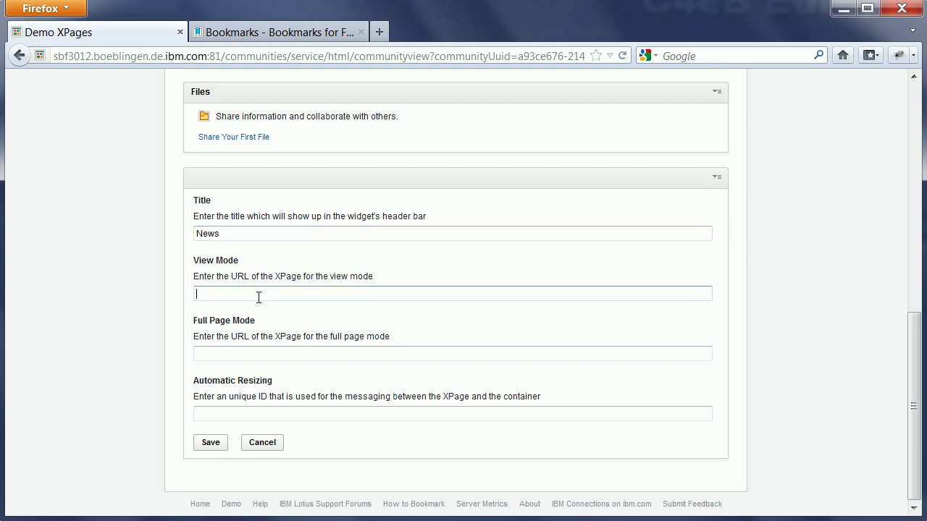
text(http://sbf3012.boeblingen.de.ibm.com/MemACL.nsf/News340x385.xsp)
click(331, 354)
text(http://sbf3012.boeblingen.de.ibm.com/MemACL.nsf/News340x385.xsp)
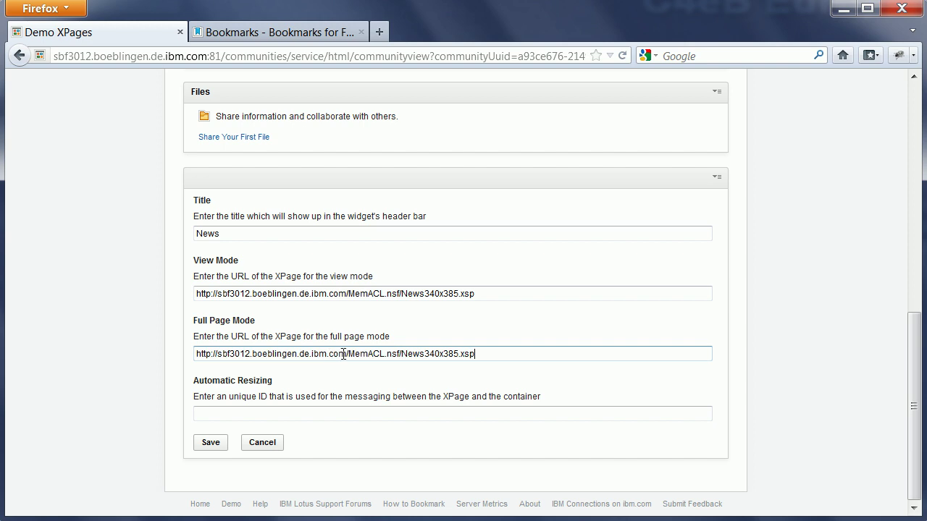
key(Left)
key(BackSpace)
key(BackSpace)
key(BackSpace)
key(BackSpace)
key(BackSpace)
key(BackSpace)
key(BackSpace)
key(BackSpace)
text(Full)
click(336, 416)
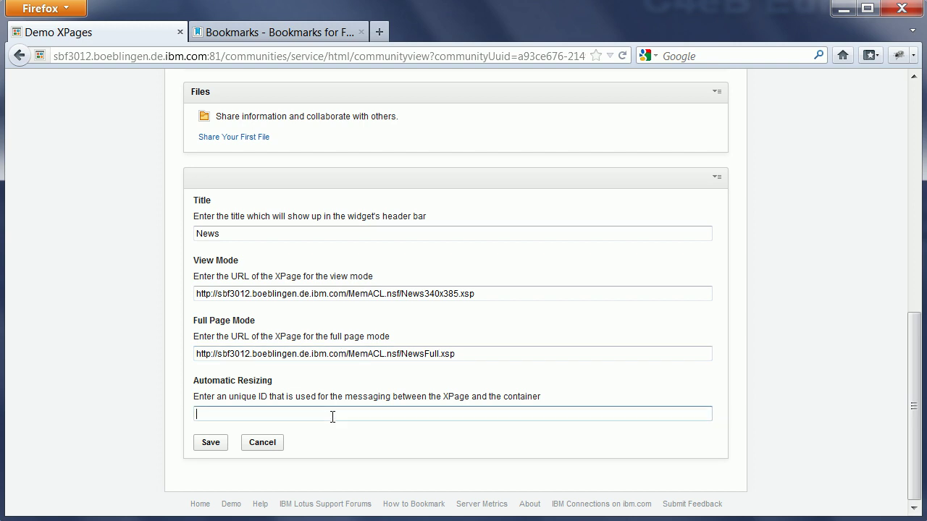
text(news)
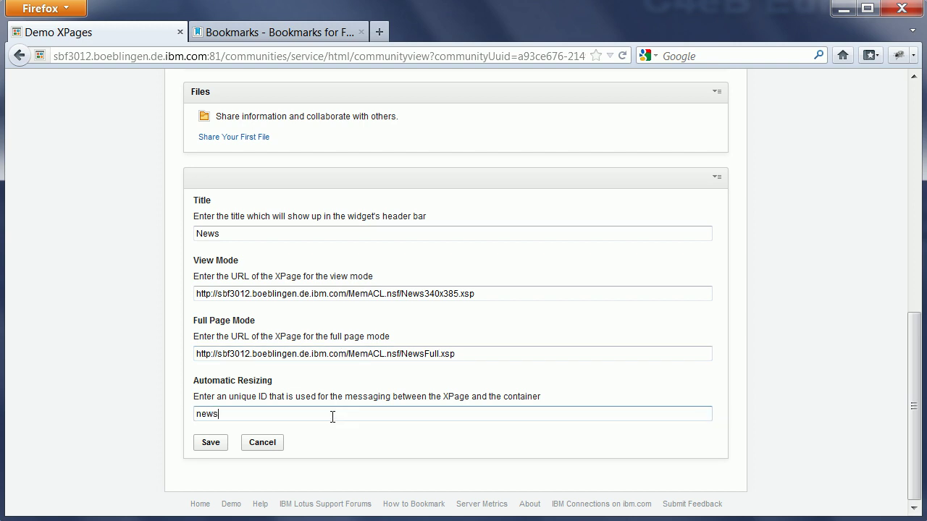
click(211, 443)
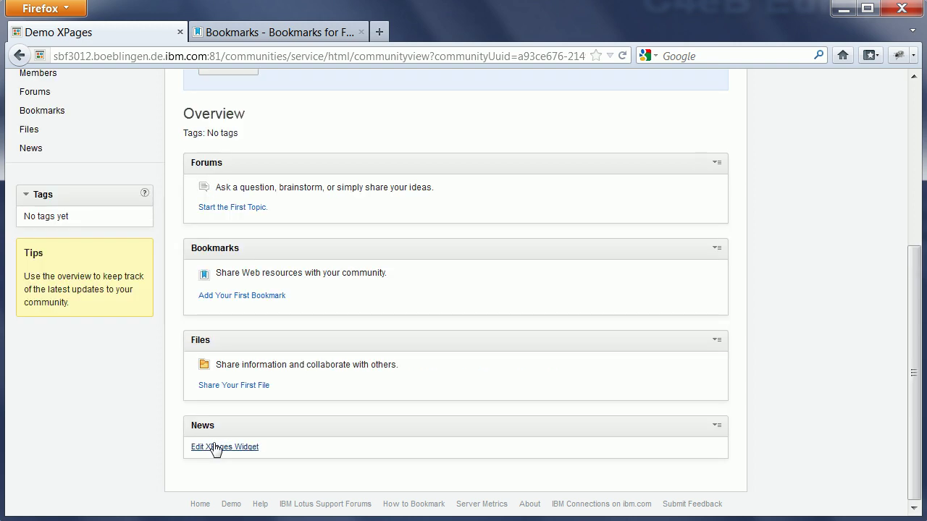
Step: Reload the page and scroll through the News widget's articles, narrowing the browser window
click(622, 55)
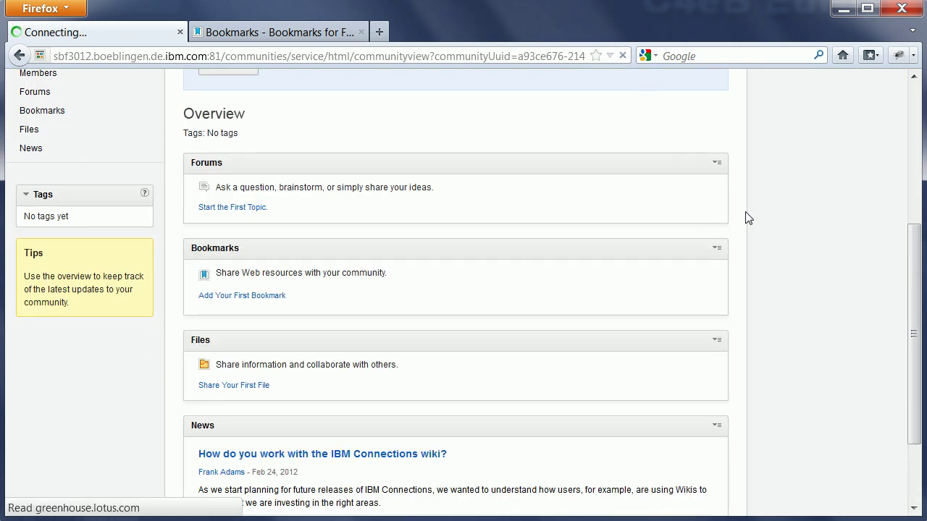
scroll(748, 218, down, 5)
scroll(748, 218, down, 1)
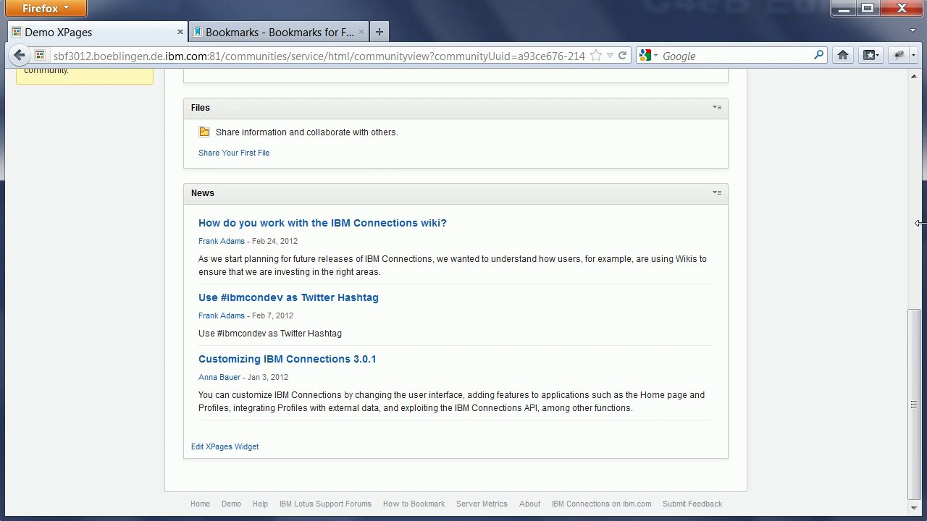
drag(919, 223, 918, 335)
scroll(833, 379, up, 10)
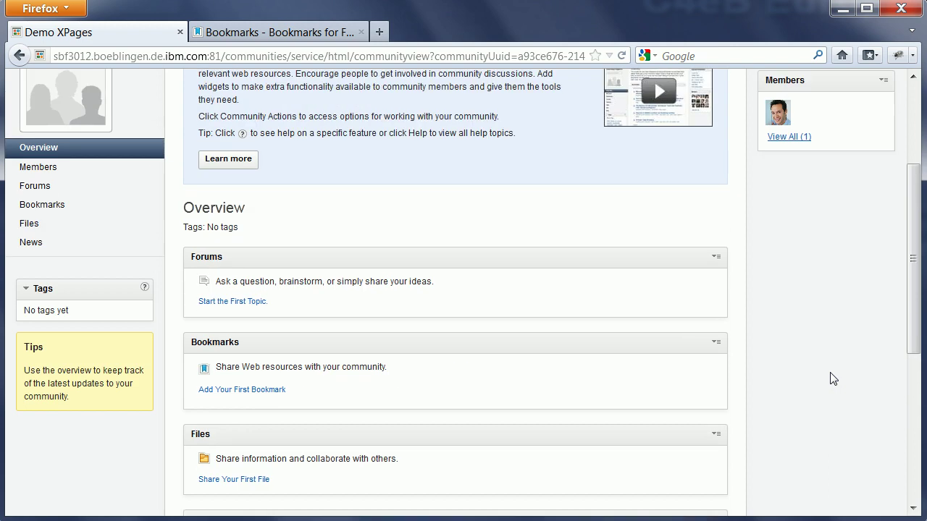
scroll(832, 379, up, 1)
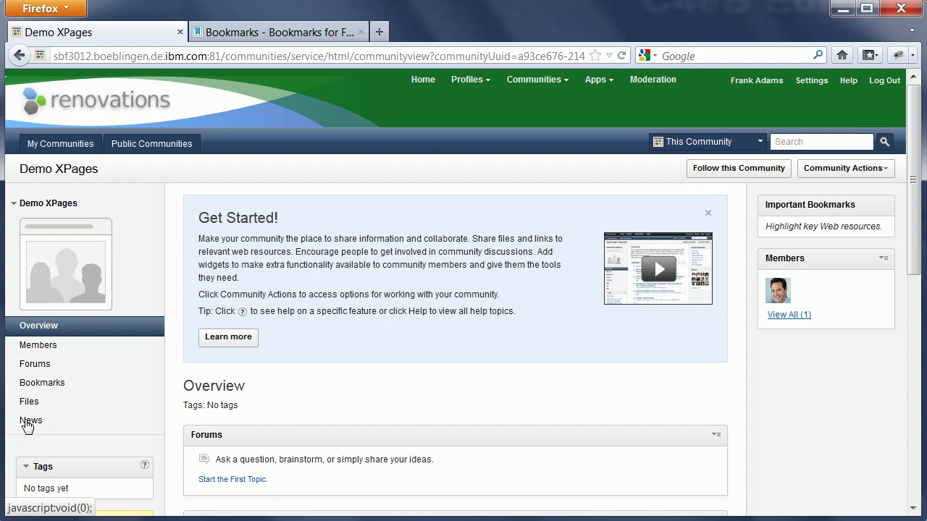
click(27, 422)
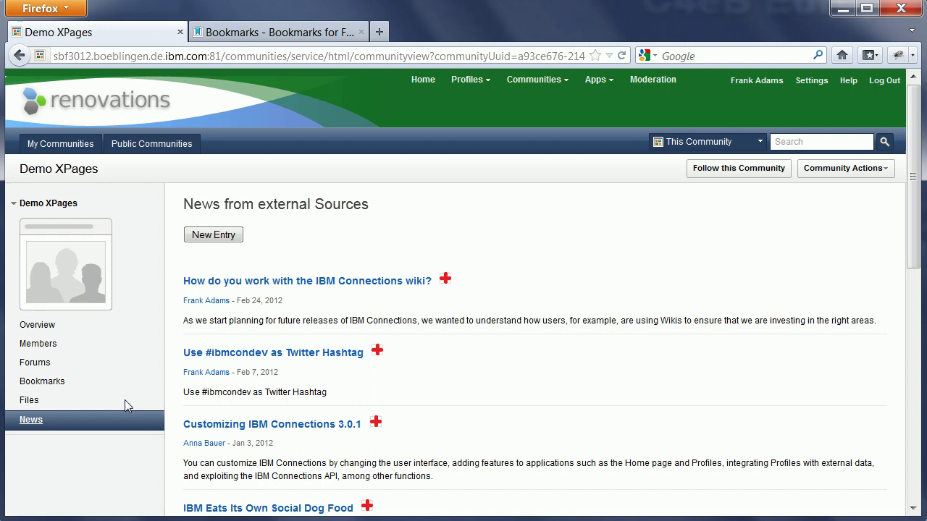
mouse_move(914, 137)
mouse_down()
mouse_move(923, 380)
mouse_move(914, 145)
mouse_up()
click(232, 40)
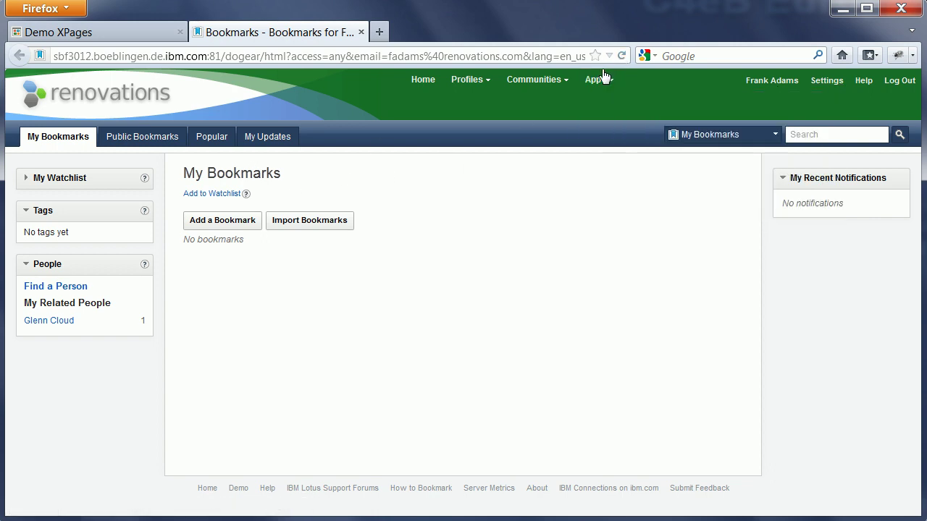
click(101, 32)
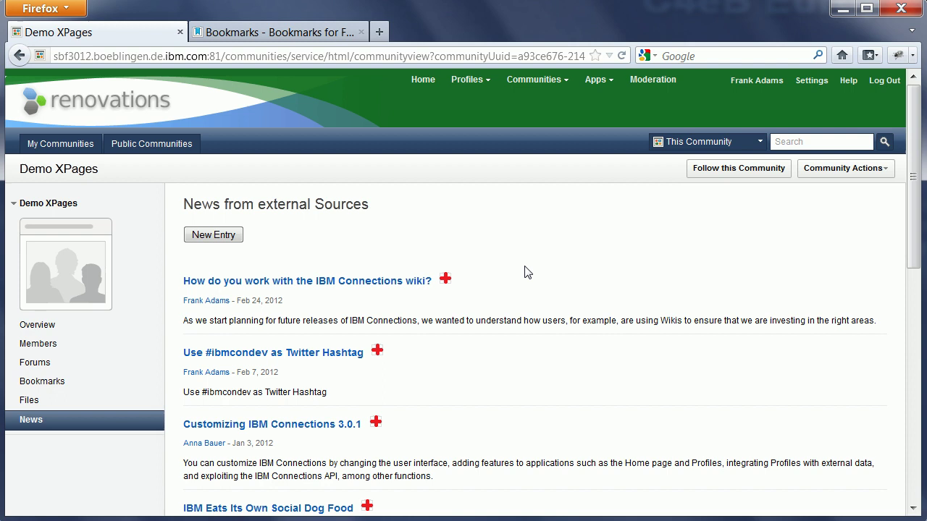
click(227, 34)
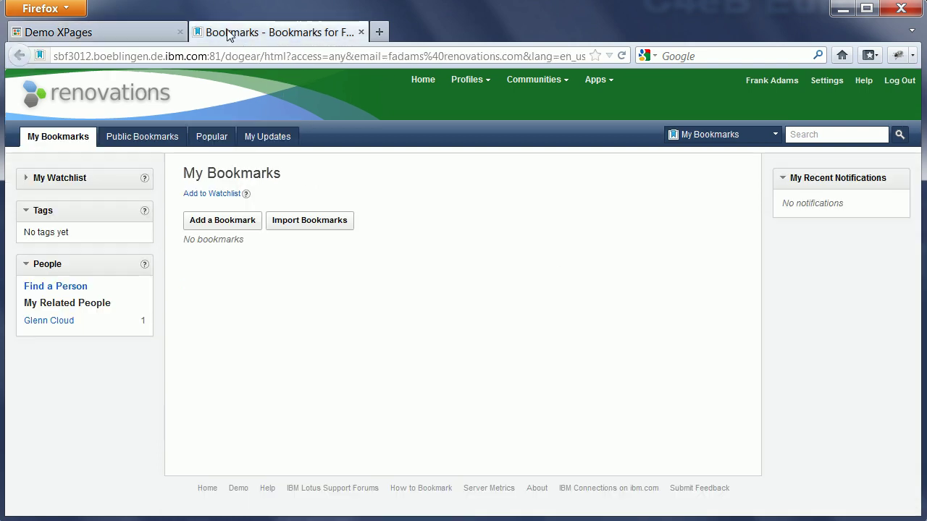
click(622, 55)
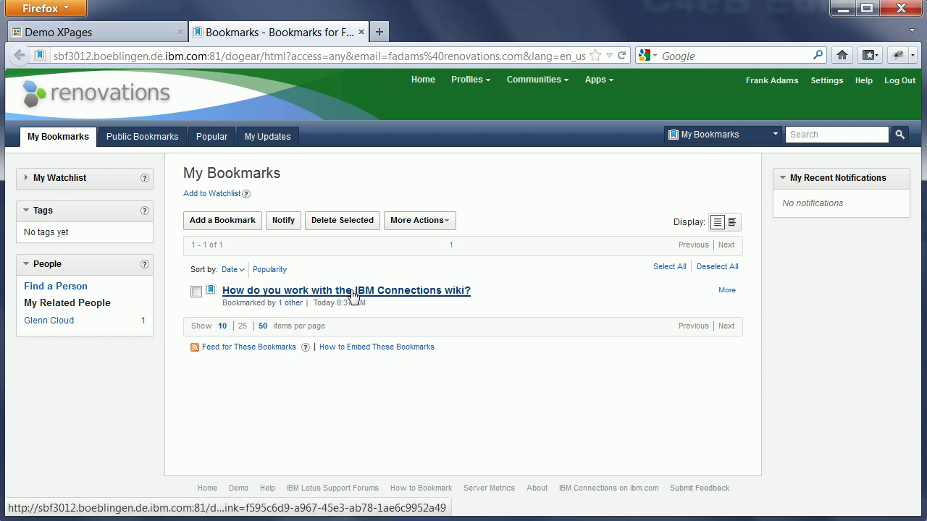
click(133, 34)
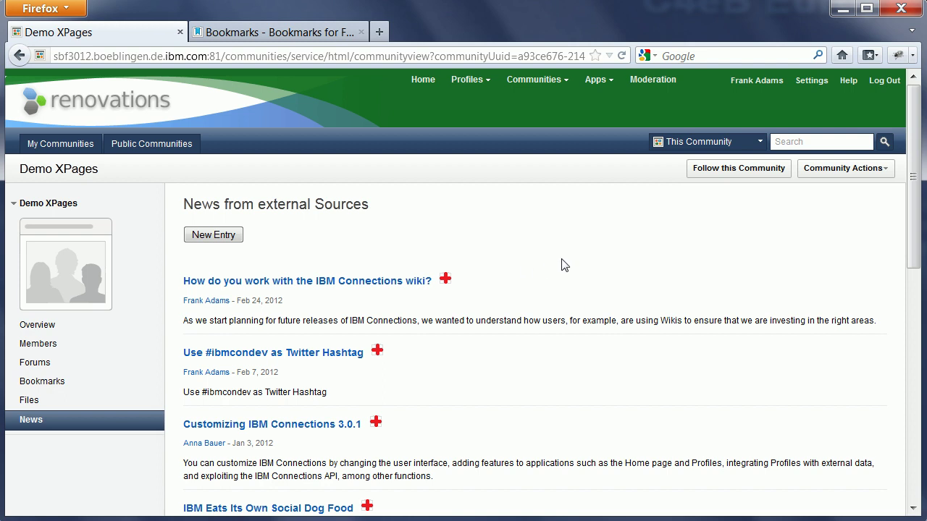
Step: From the Overview, add a second XPages Widget and scroll to its empty settings form
click(34, 327)
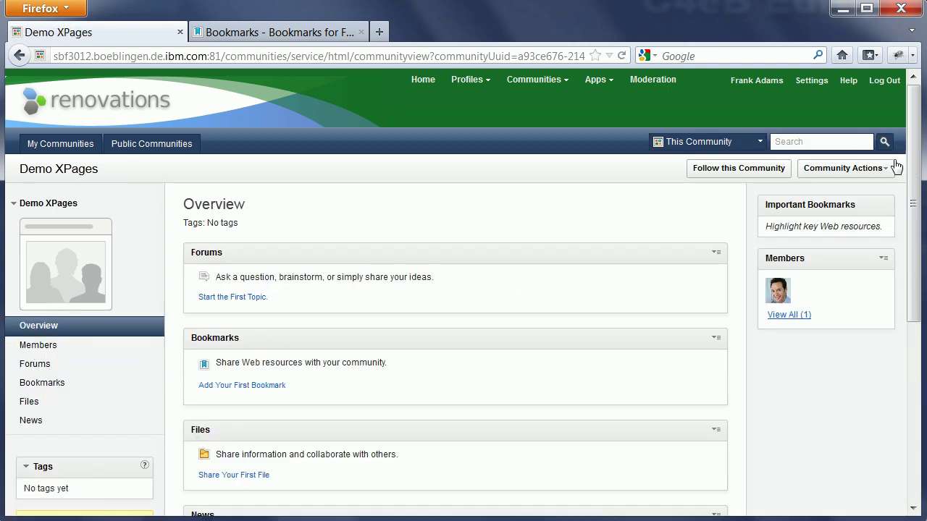
click(848, 171)
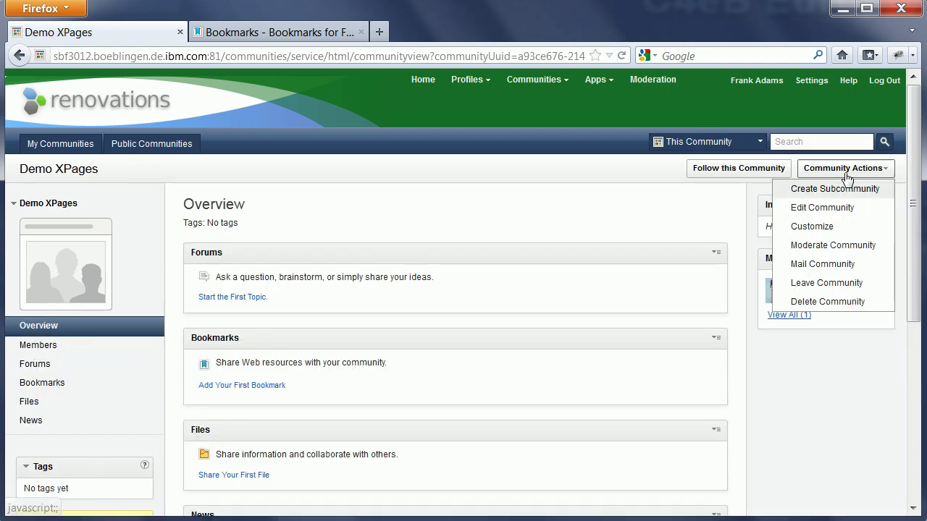
click(827, 232)
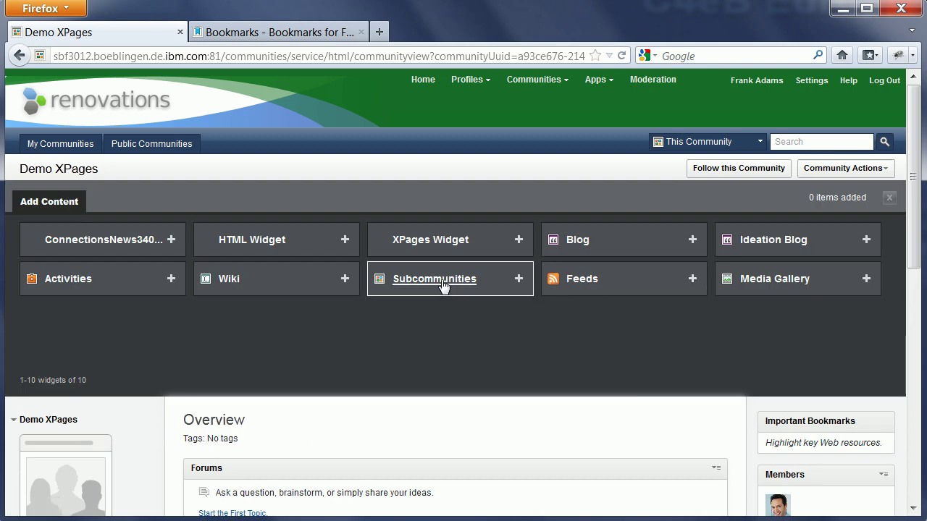
click(417, 243)
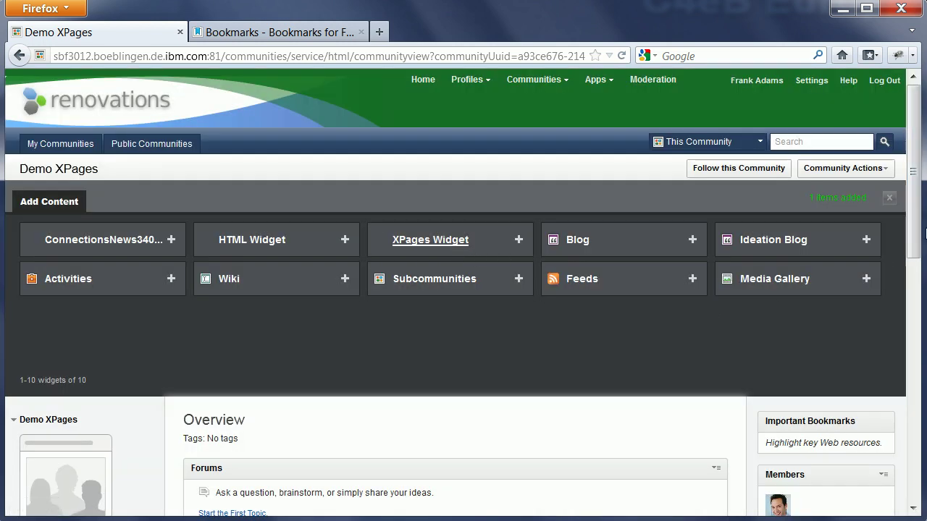
click(889, 198)
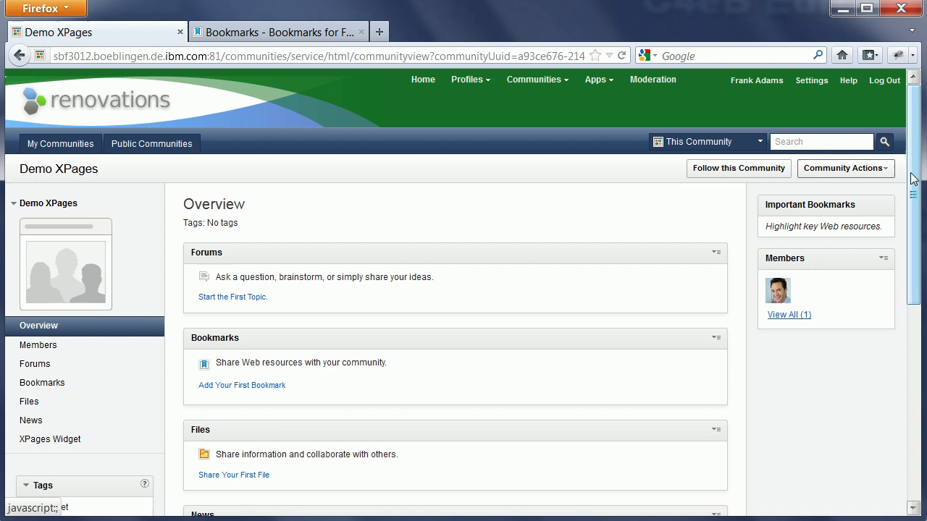
scroll(914, 179, down, 9)
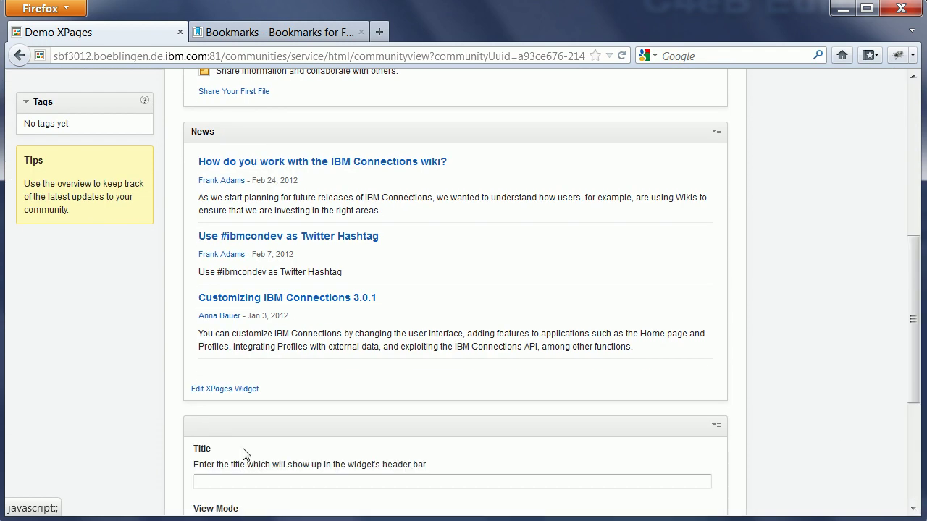
scroll(801, 258, down, 6)
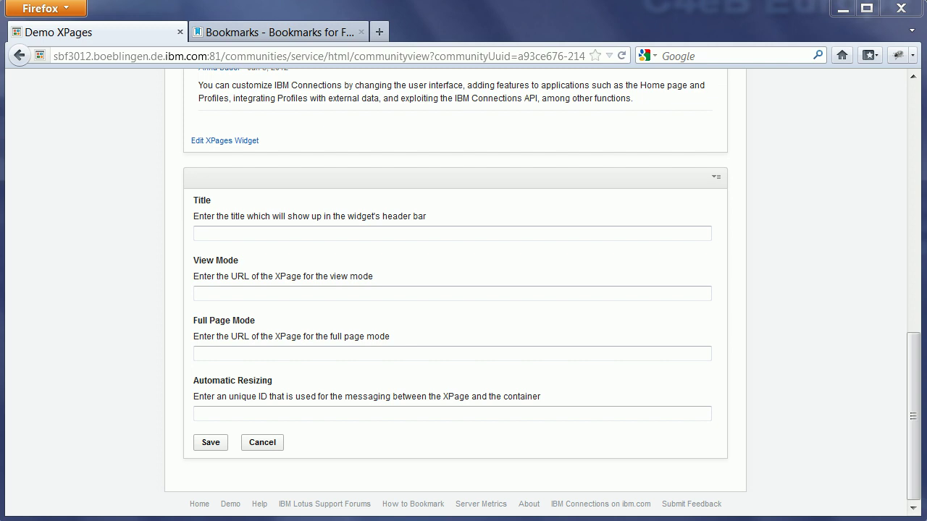
Step: Title the widget Lorem with GenericXPagesiWidgetView and GenericXPagesiWidgetFullPage XPage URLs
click(232, 231)
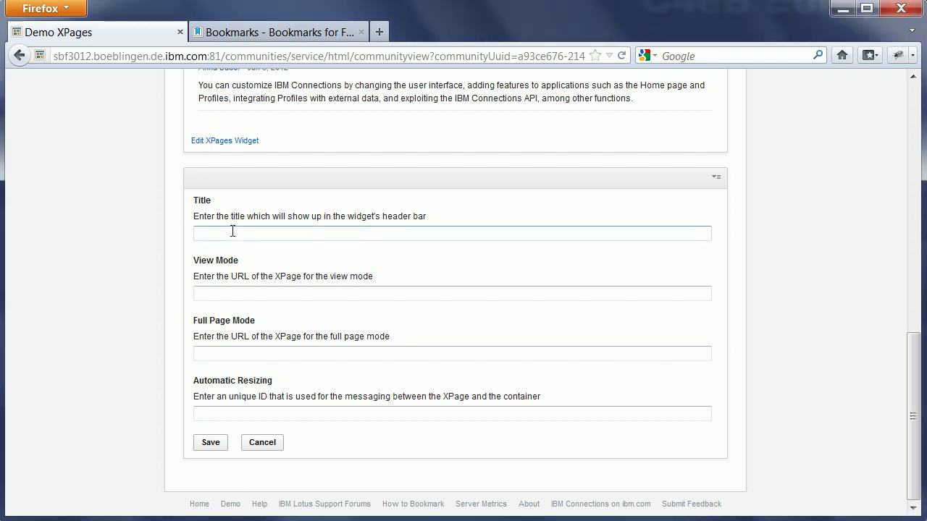
text(Lorem)
key(Tab)
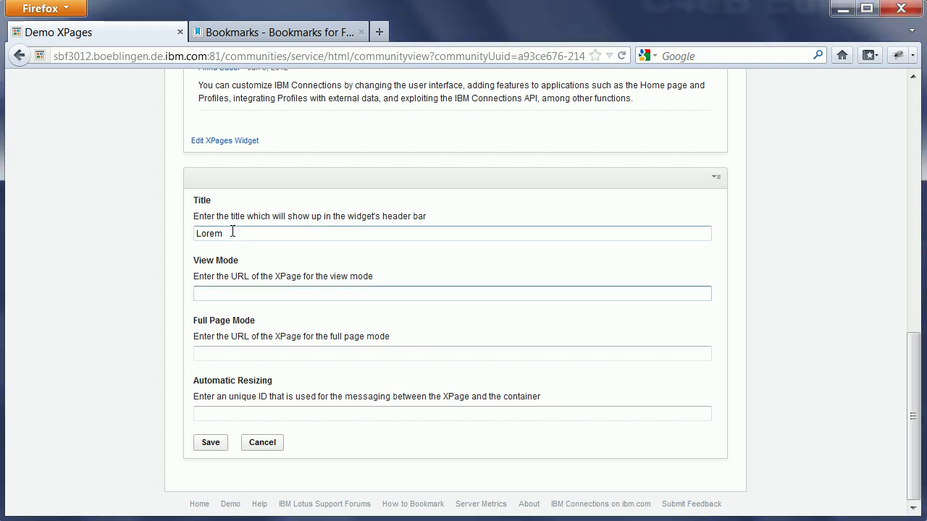
text(http://sbf3012.boeblingen.de.ibm.com/MemACL.nsf/GenericXPagesiWidgetView.xsp)
key(Tab)
text(http://sbf3012.boeblingen.de.ibm.com/MemACL.nsf/GenericXPagesiWidgetView.xsp)
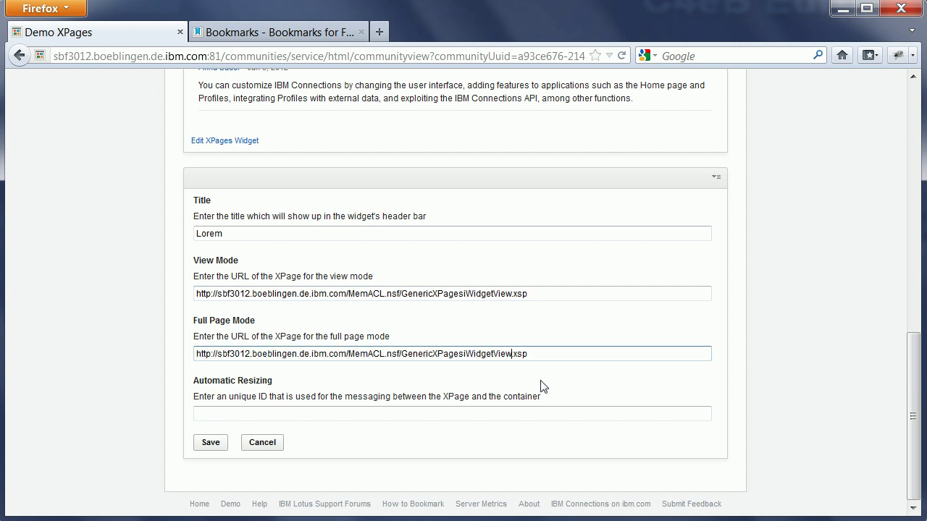
key(BackSpace)
key(BackSpace)
key(BackSpace)
key(BackSpace)
text(FullPage)
Step: Set the resizing ID to lorem, save the widget and reload the community page
click(509, 415)
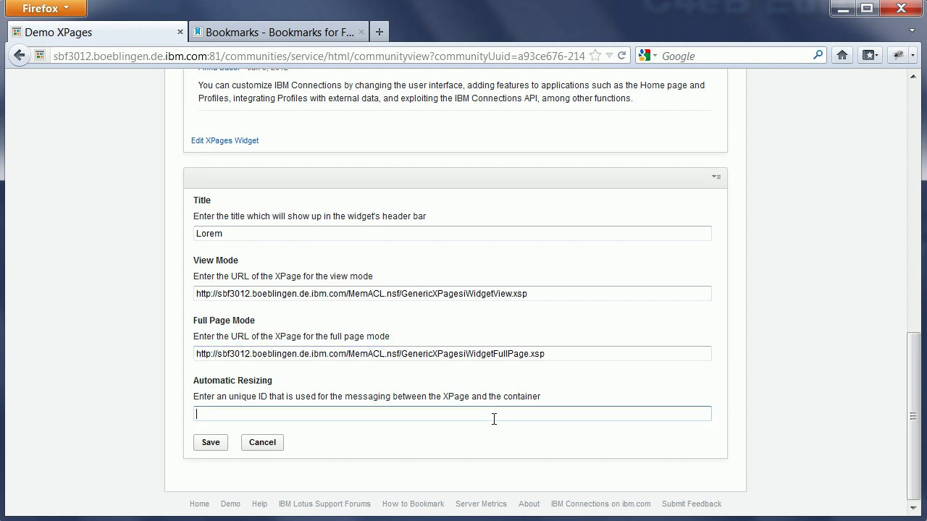
text(lorem)
click(210, 443)
click(621, 56)
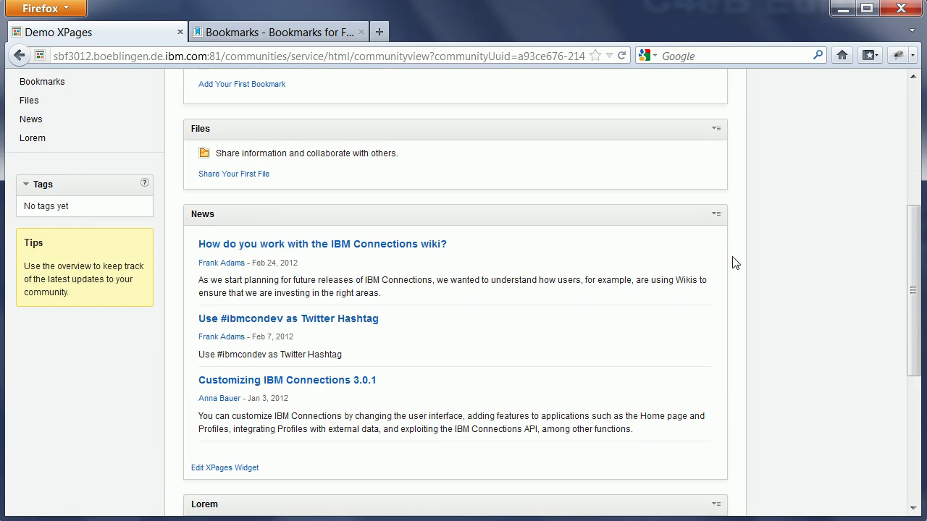
Step: Reopen the Lorem widget's settings and select its lorem unique ID
scroll(768, 232, down, 3)
scroll(768, 233, down, 5)
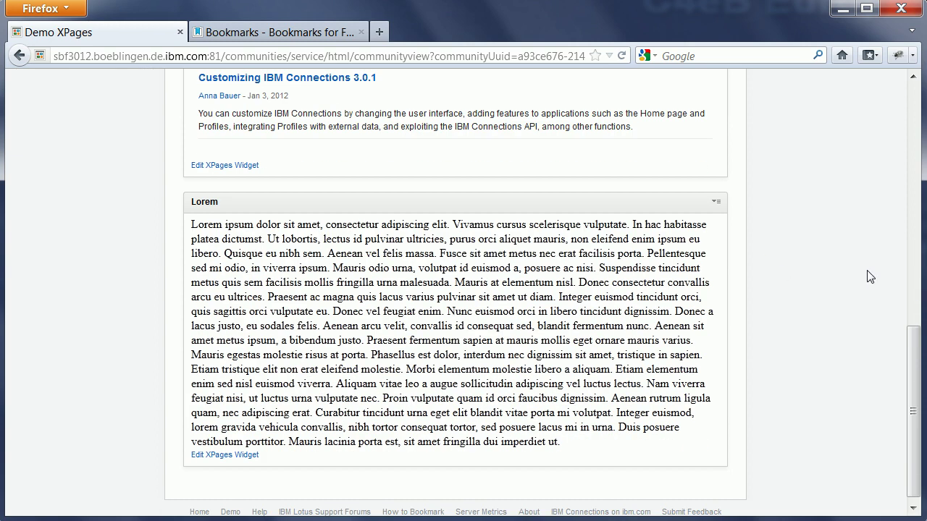
drag(921, 247, 926, 337)
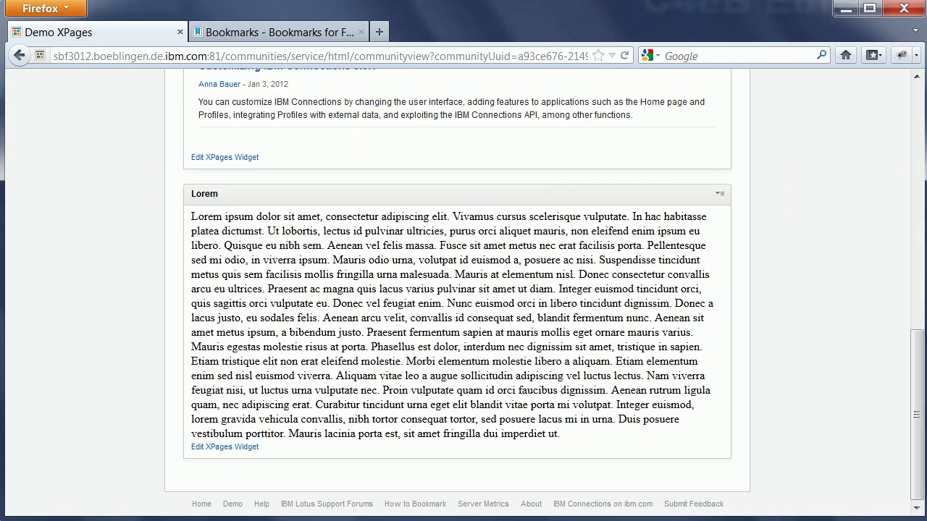
click(244, 447)
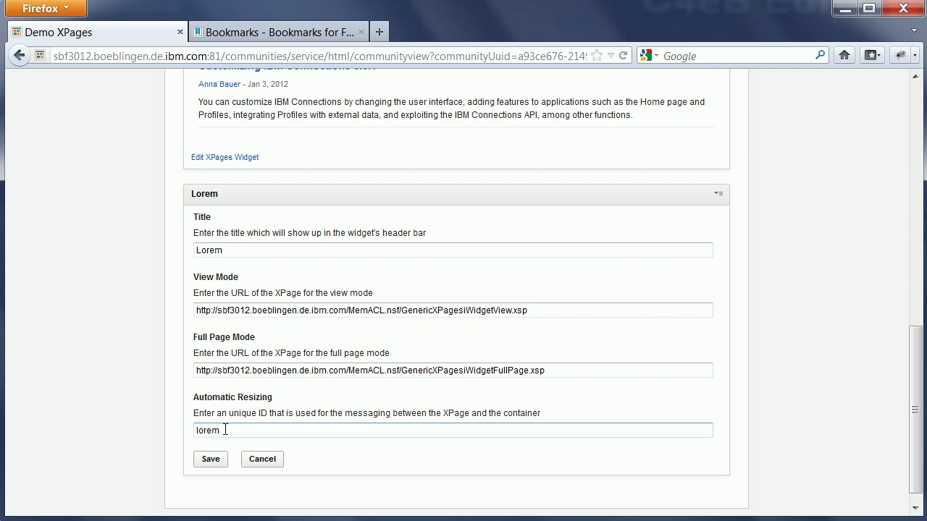
drag(234, 429, 182, 429)
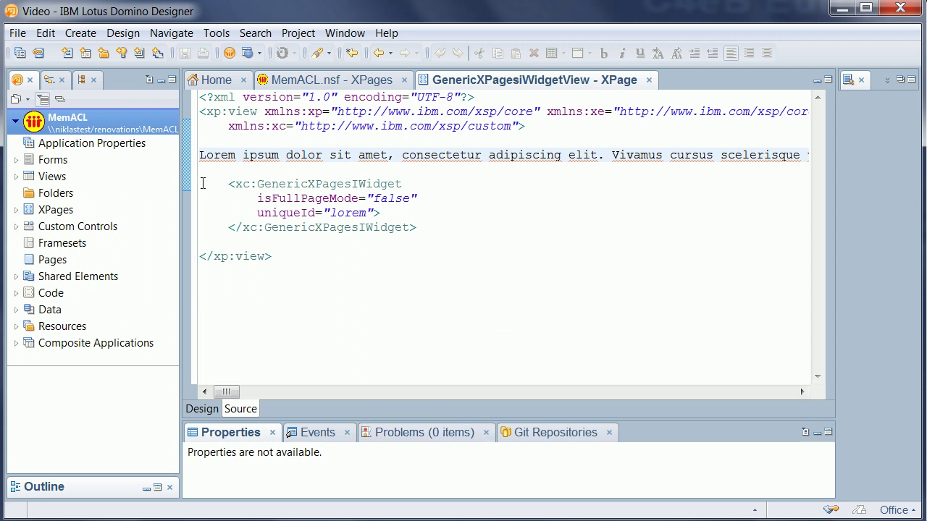
Step: Inspect the GenericXPagesIWidget tag with uniqueId lorem in the GenericXPagesiWidgetView source in Domino Designer
mouse_move(289, 183)
mouse_move(384, 200)
mouse_move(346, 214)
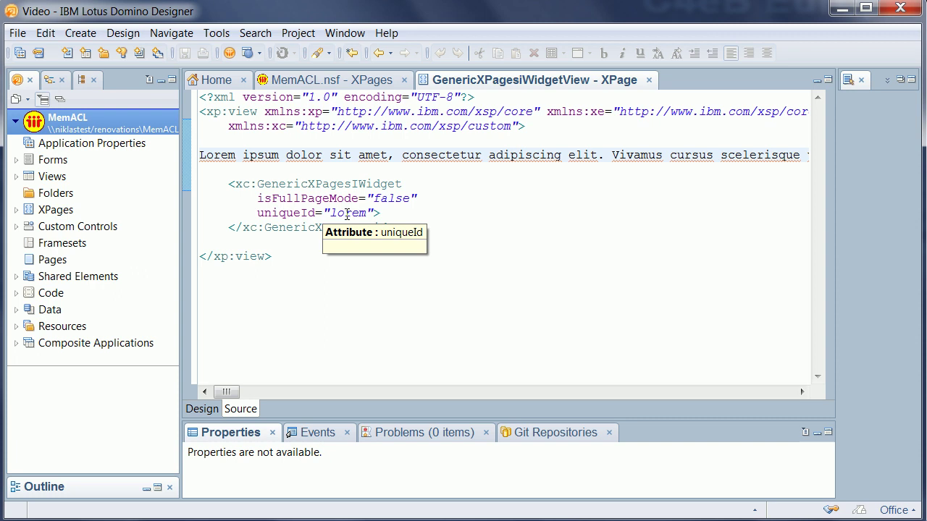